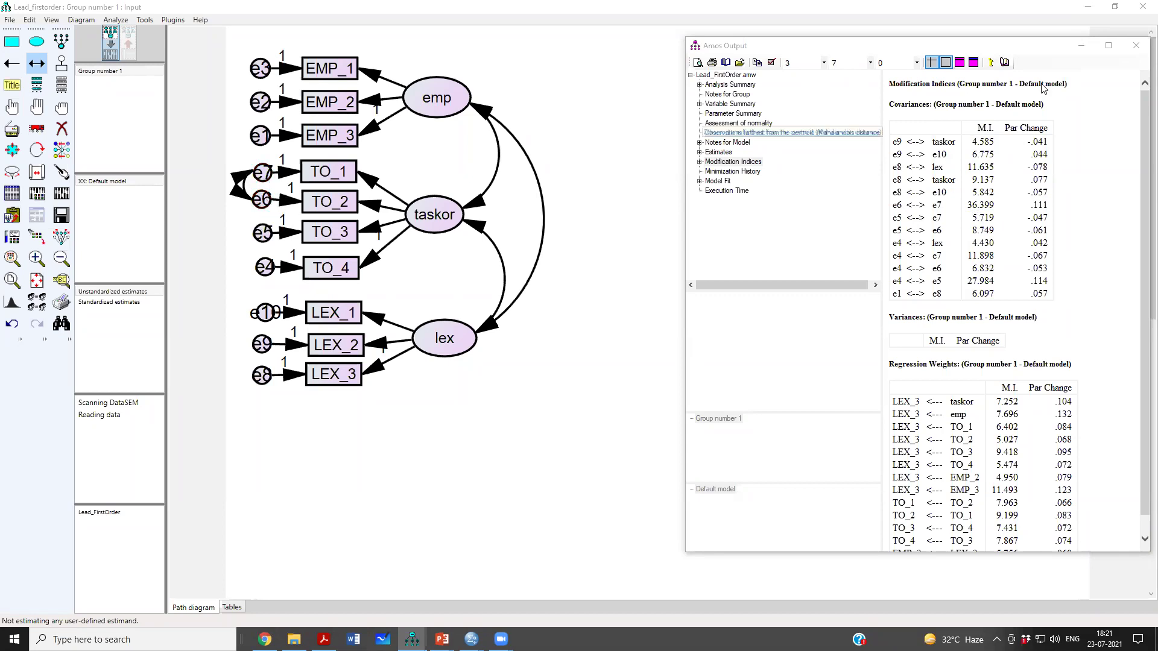
Close the earlier Amos Output window to return to the path diagram with the e6–e7 covariance
left_click(1136, 45)
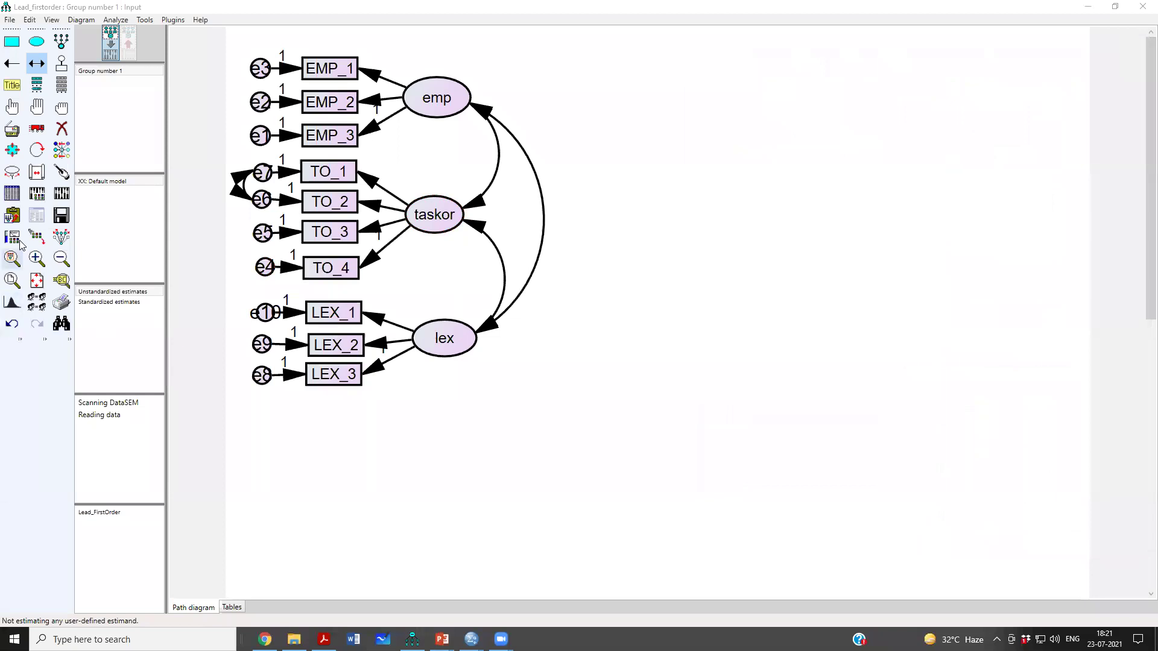
Re-estimate the model and highlight chi-square 60.988 (31 df) in Notes for Model
left_click(61, 194)
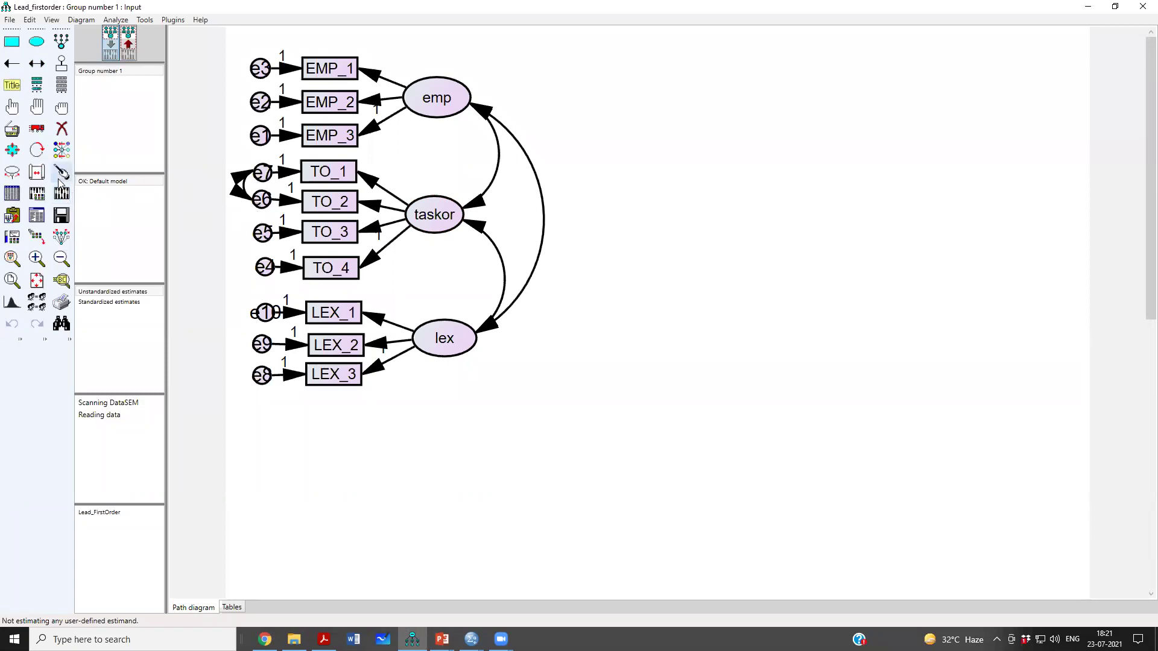
left_click(37, 216)
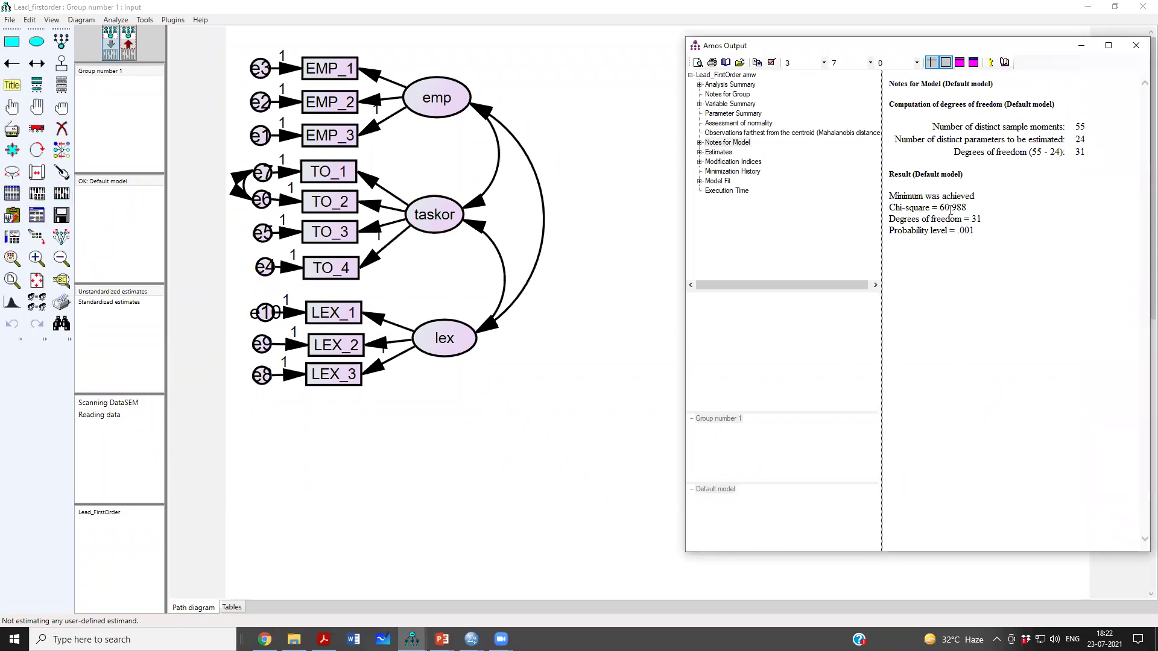
left_click_drag(940, 208, 950, 208)
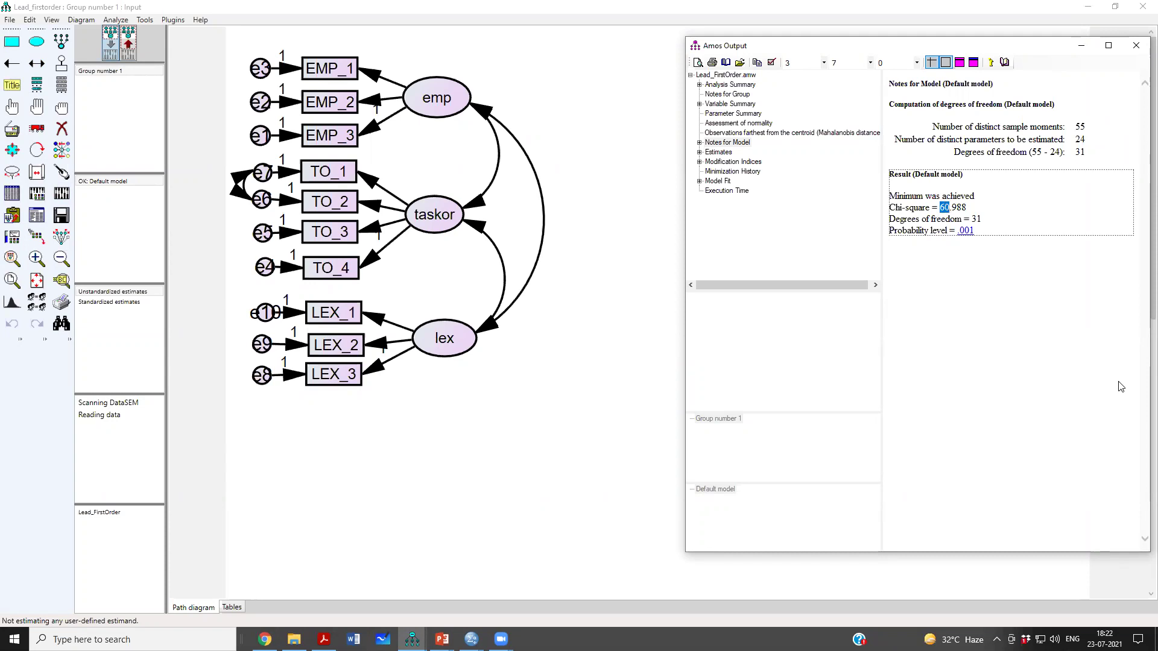
left_click(1023, 164)
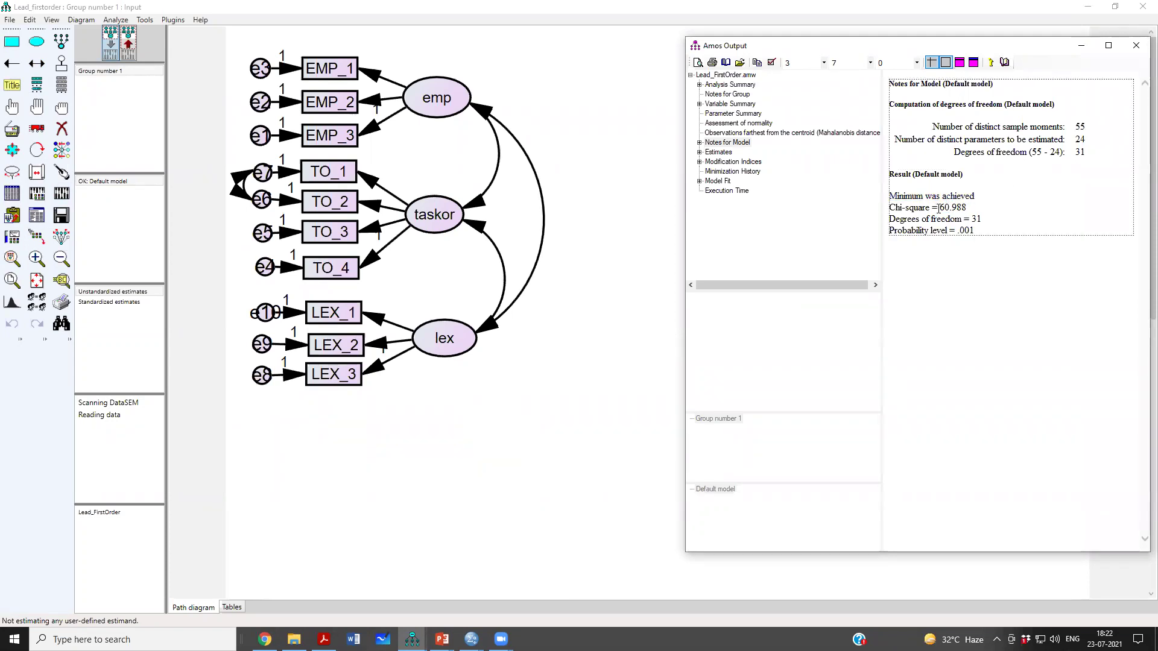
left_click_drag(939, 208, 949, 208)
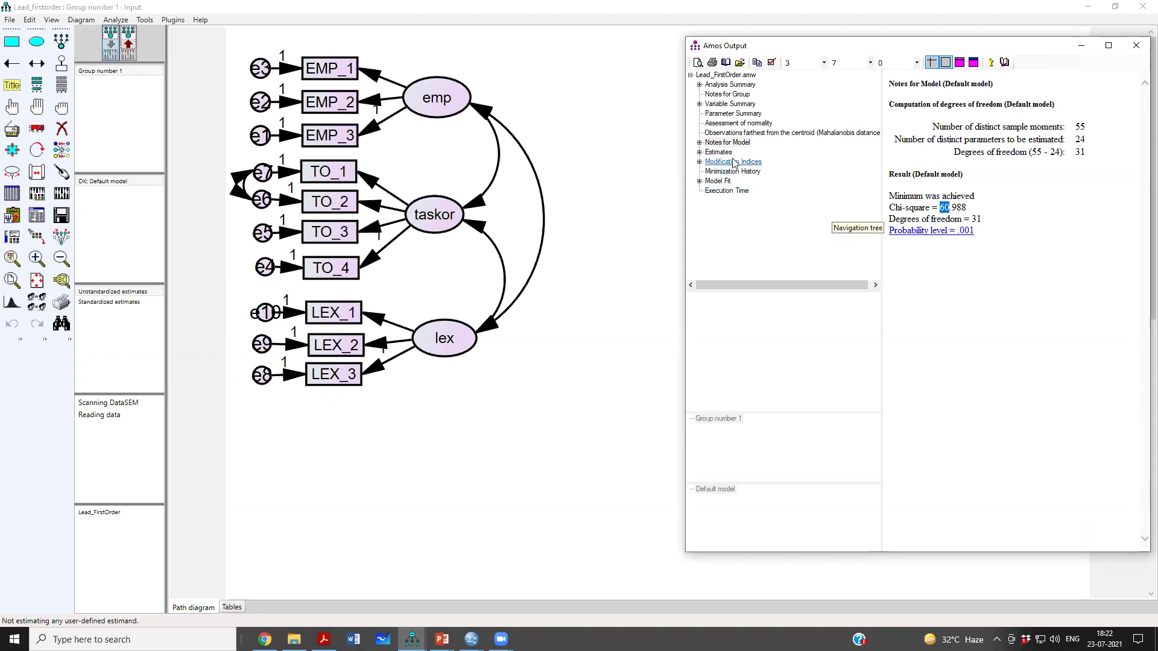
Review Model Fit tables: CMIN/DF 1.967, GFI .978, TLI .987, CFI .991, RMSEA .042
left_click(719, 153)
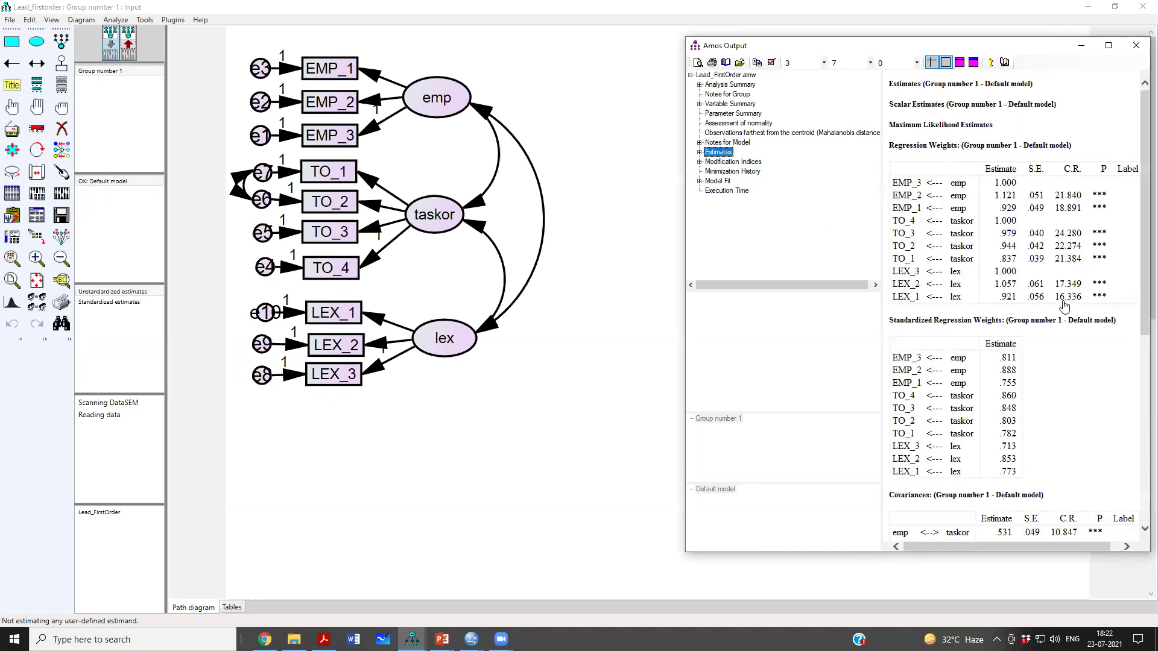
left_click(720, 180)
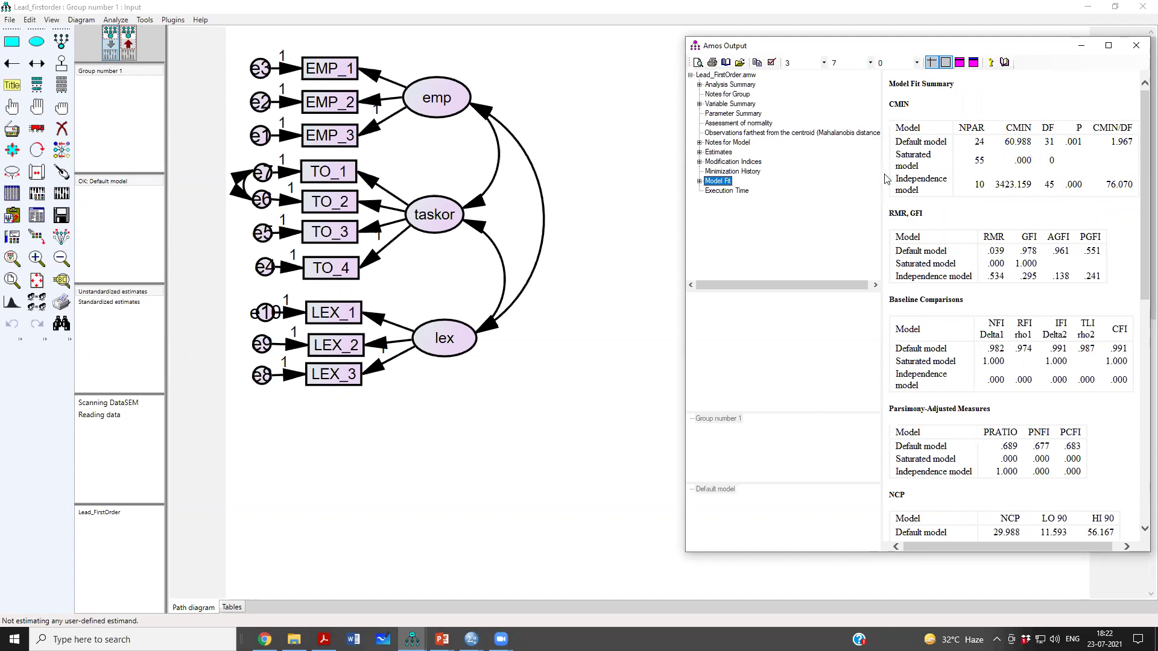
left_click_drag(882, 176, 813, 176)
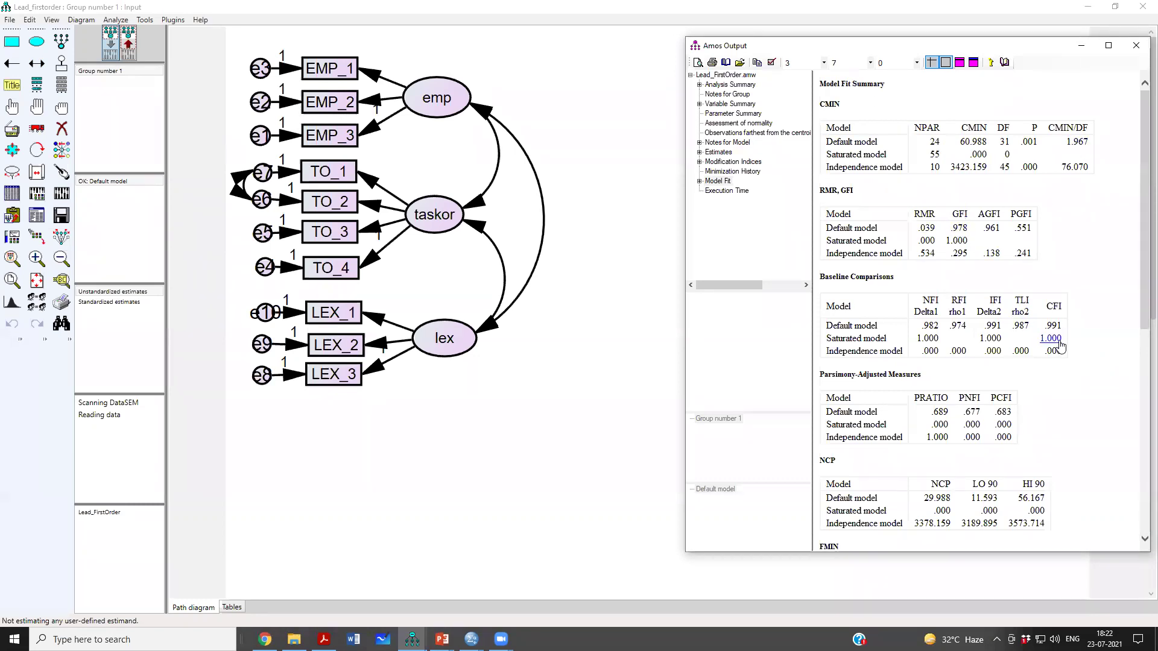
scroll(1049, 337, "down", 8)
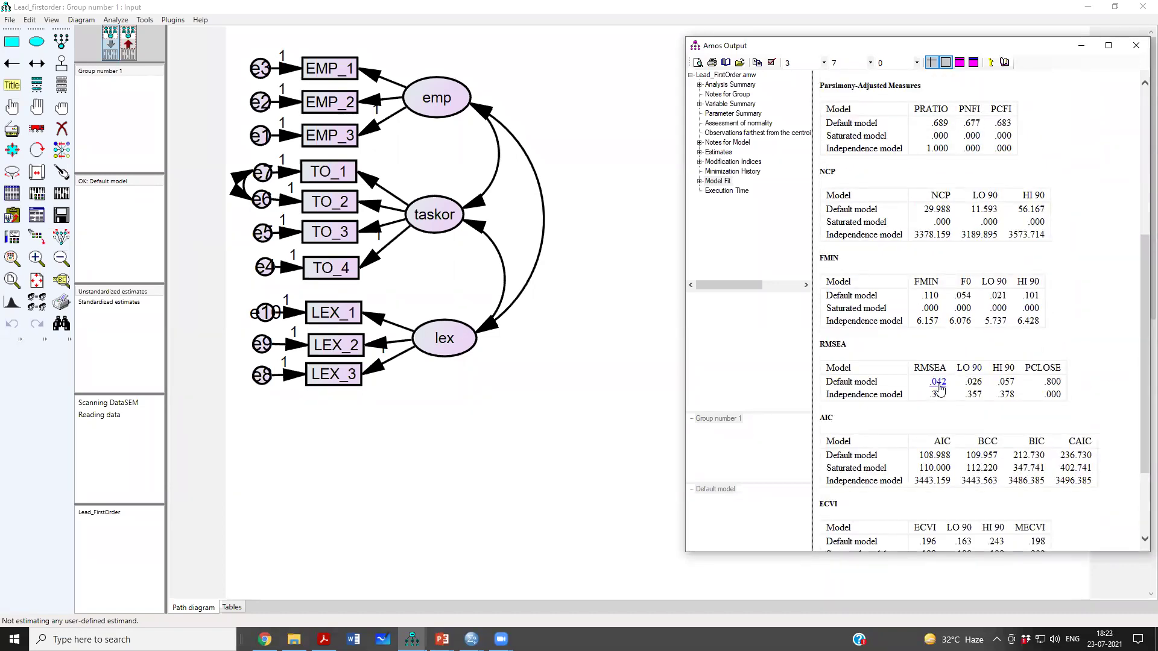
scroll(939, 386, "up", 8)
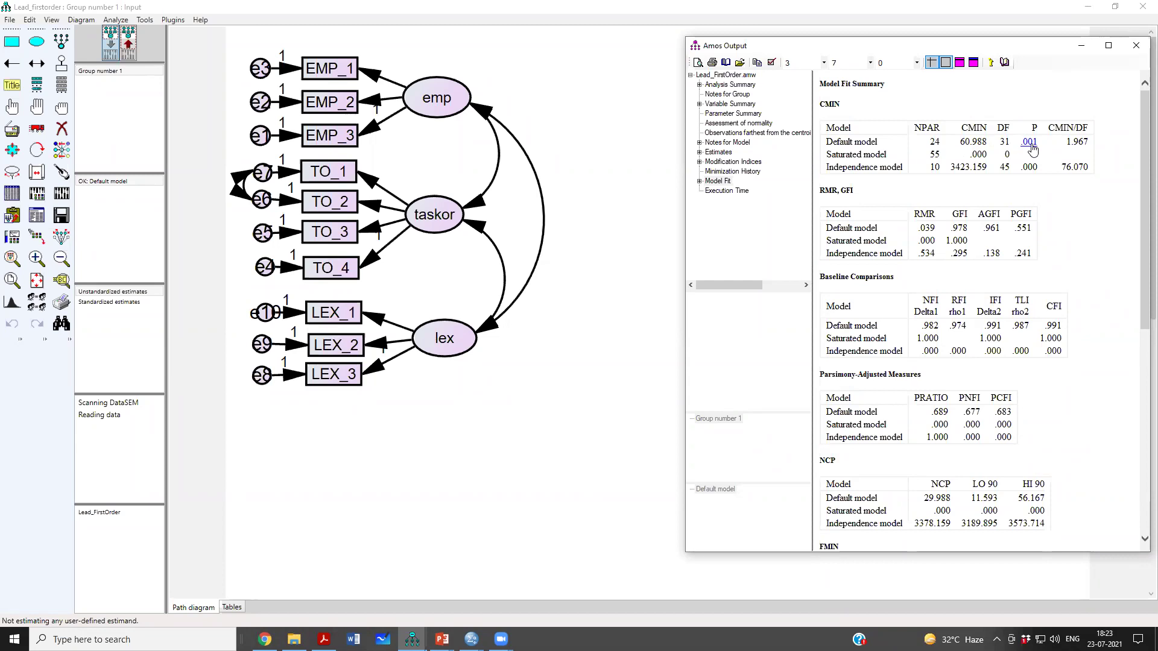
Inspect the covariance modification indices, marking the e9–e10 row at 6.901
left_click(757, 164)
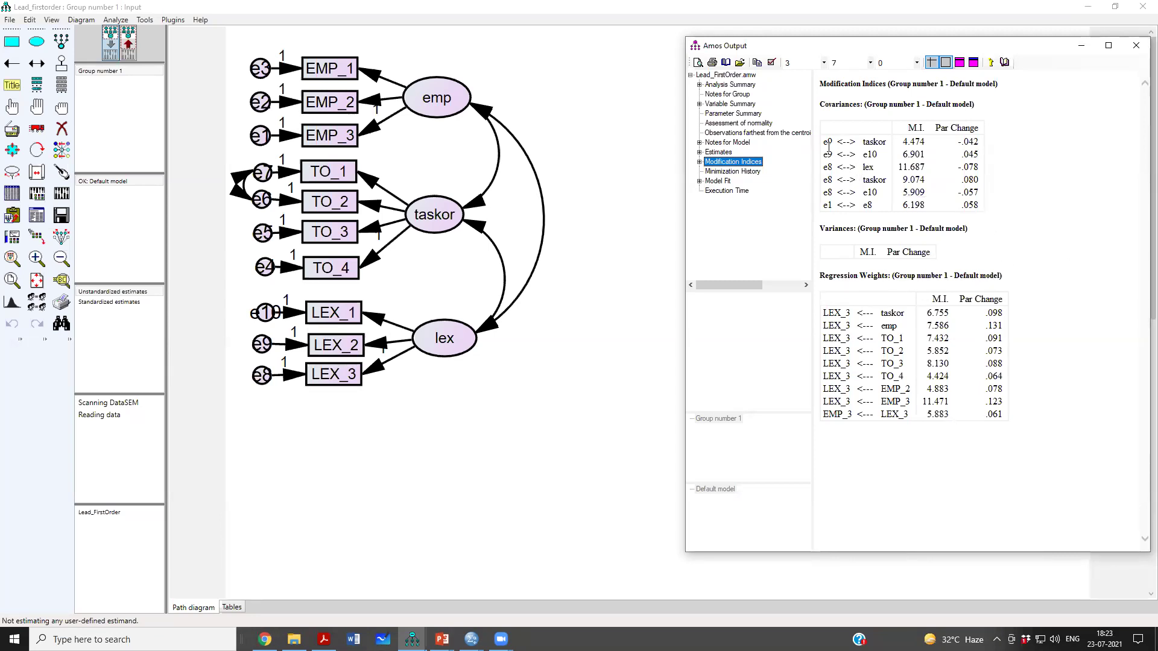
left_click_drag(824, 144, 886, 147)
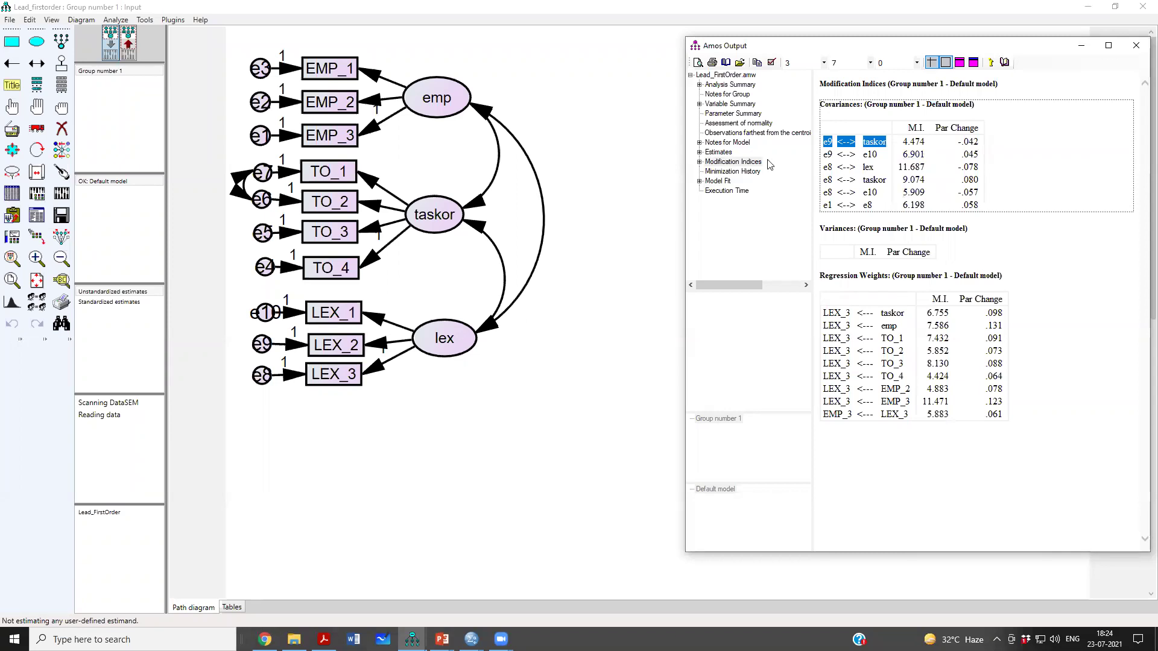
Back in the diagram, draw and tidy an e9–e10 error covariance, then re-estimate the model
left_click(1136, 46)
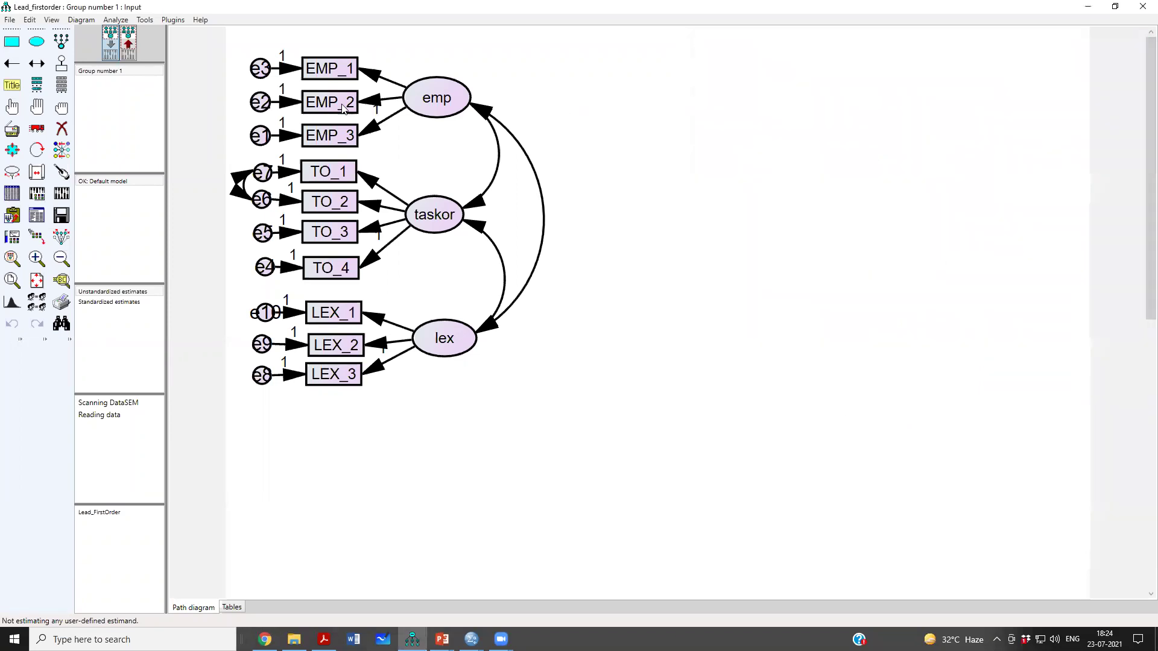
left_click(37, 63)
left_click_drag(263, 345, 260, 319)
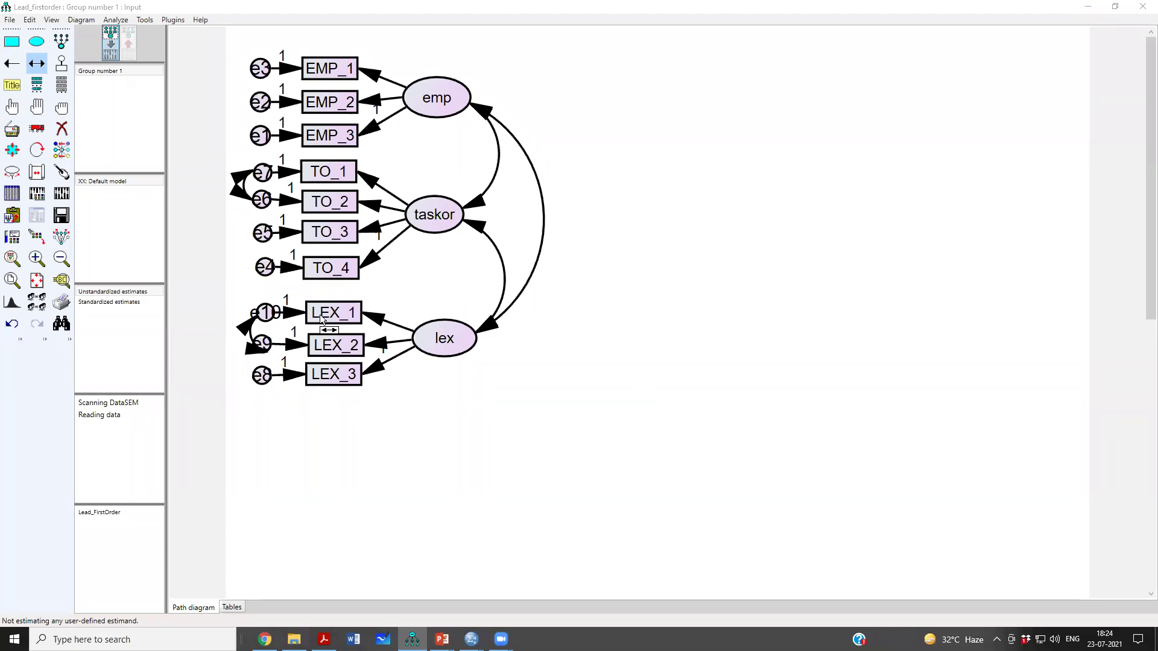
left_click(61, 172)
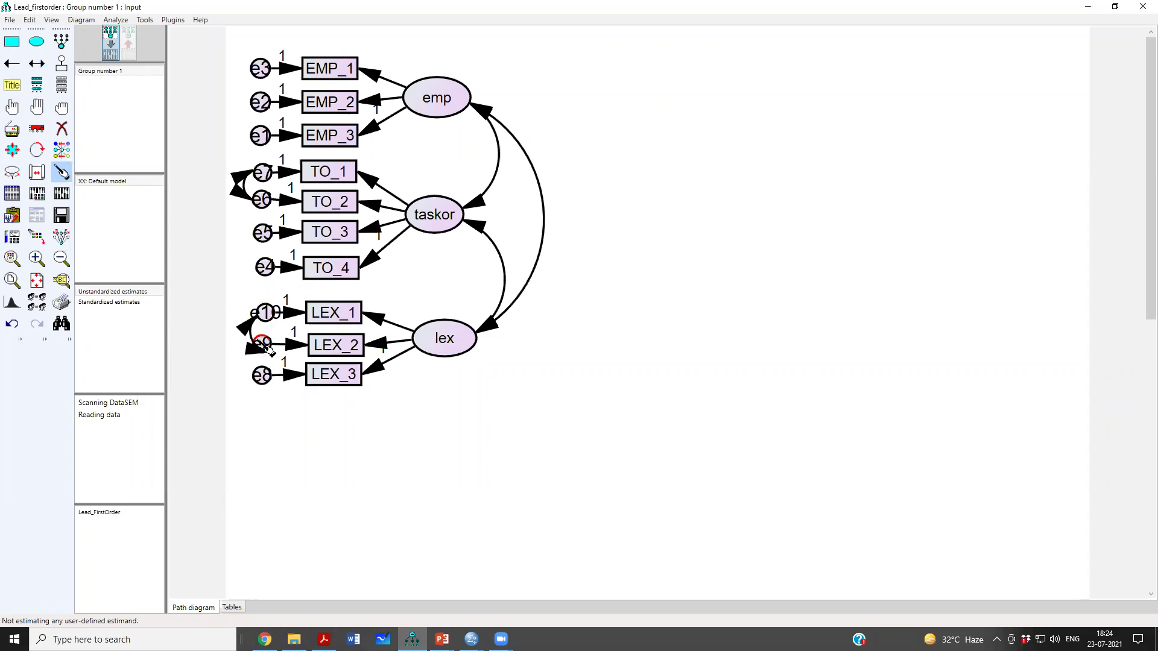
left_click(261, 320)
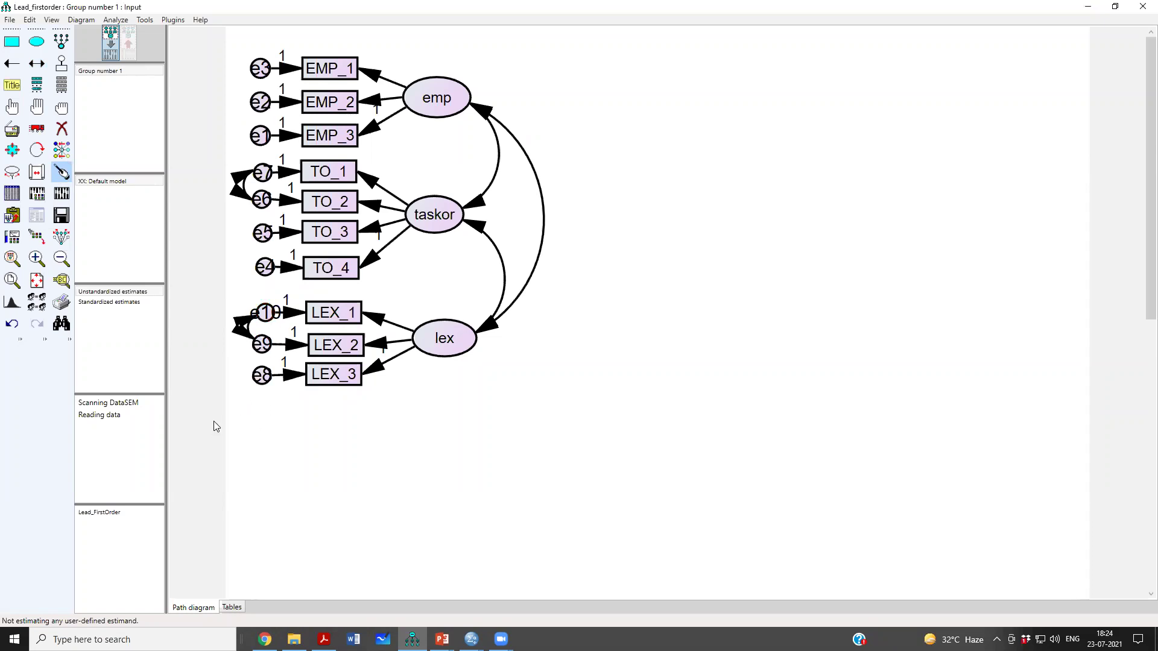
left_click(8, 110)
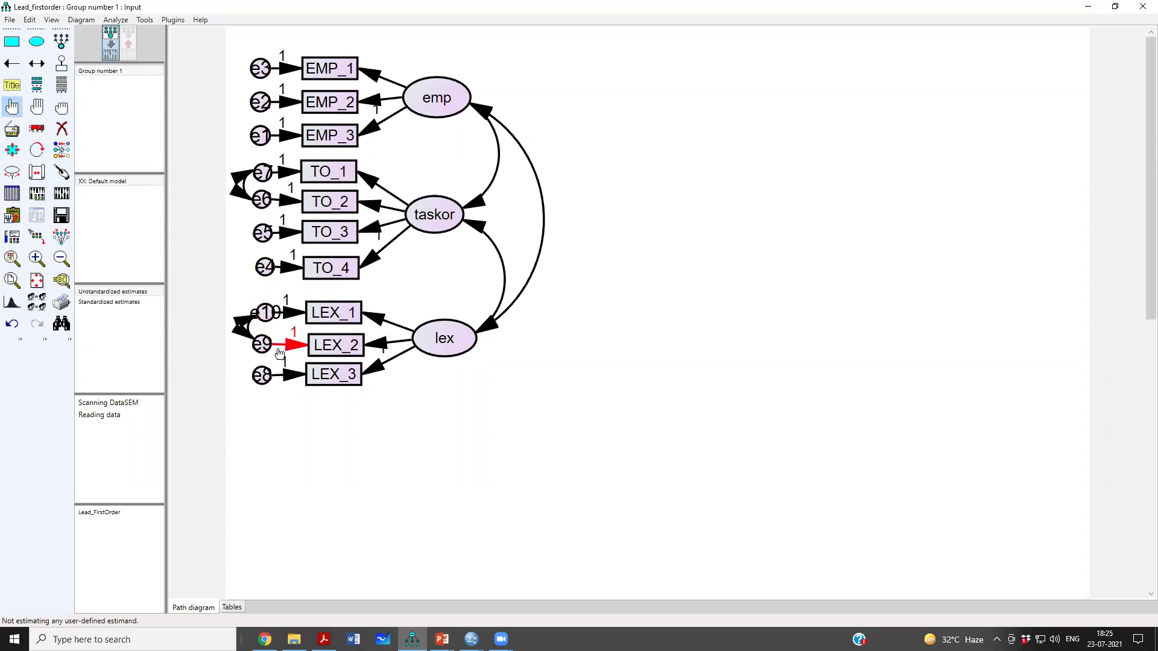
left_click(62, 194)
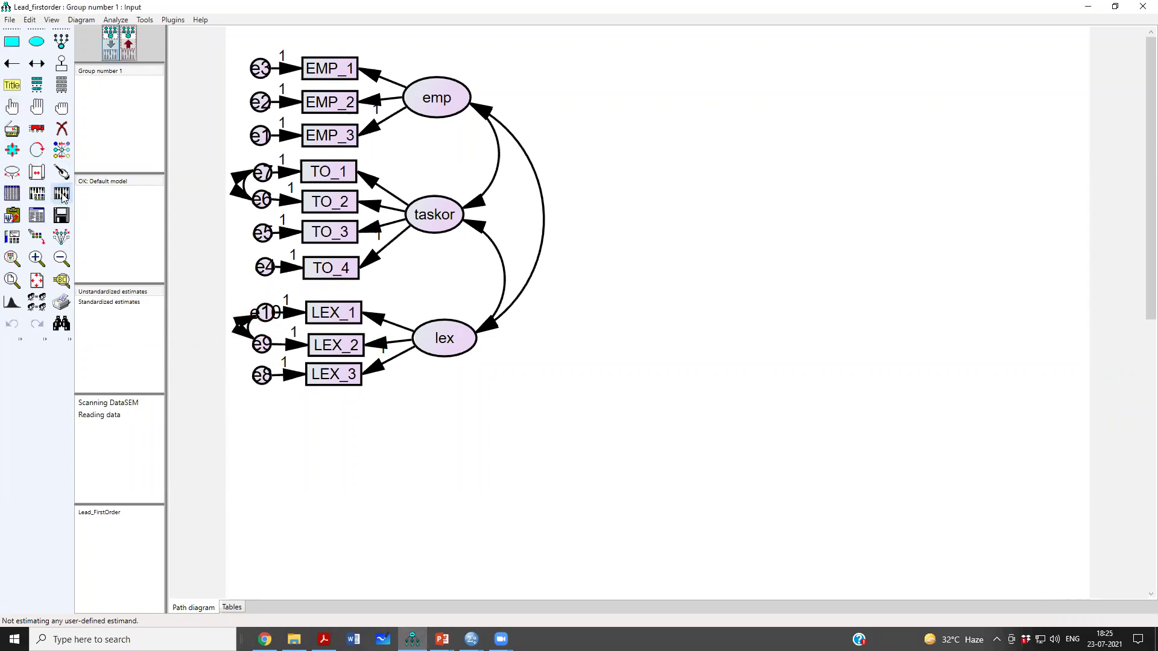
Highlight the new chi-square 34.574, 30 degrees of freedom and 25 estimated parameters
left_click(36, 215)
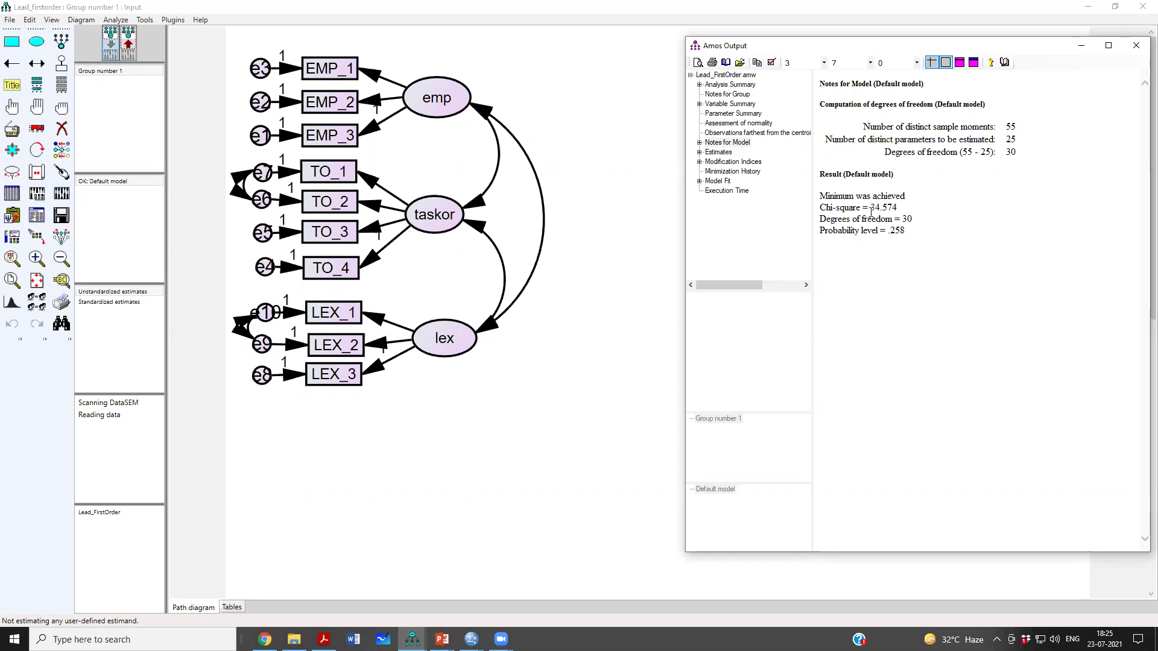
left_click_drag(870, 211, 898, 209)
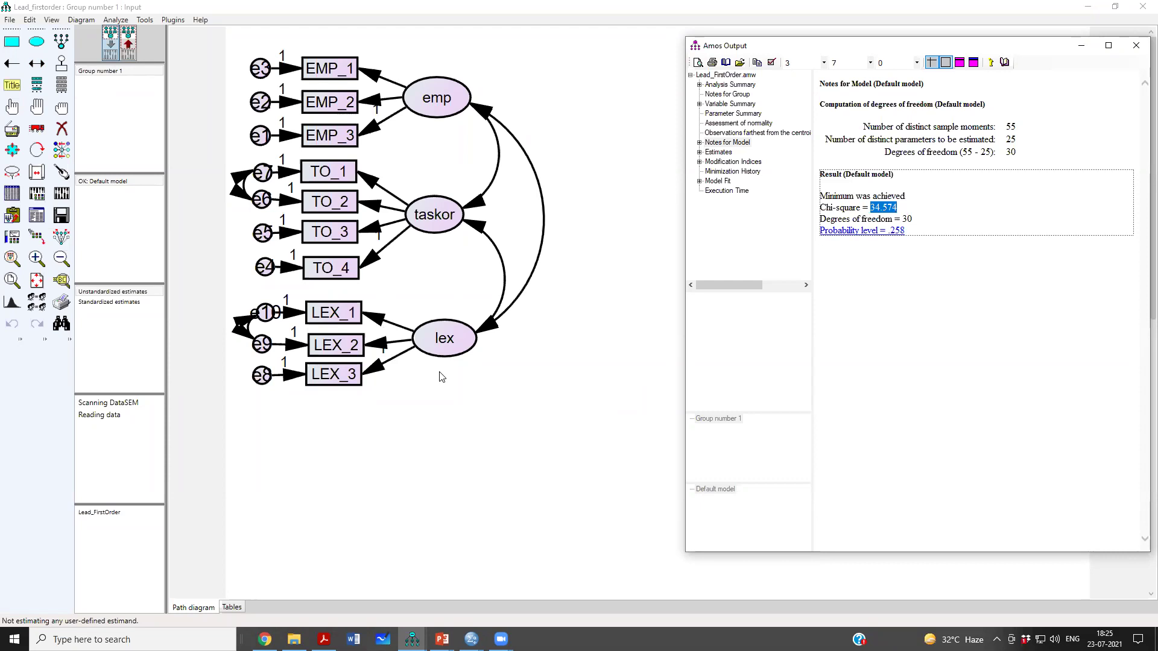
left_click(922, 283)
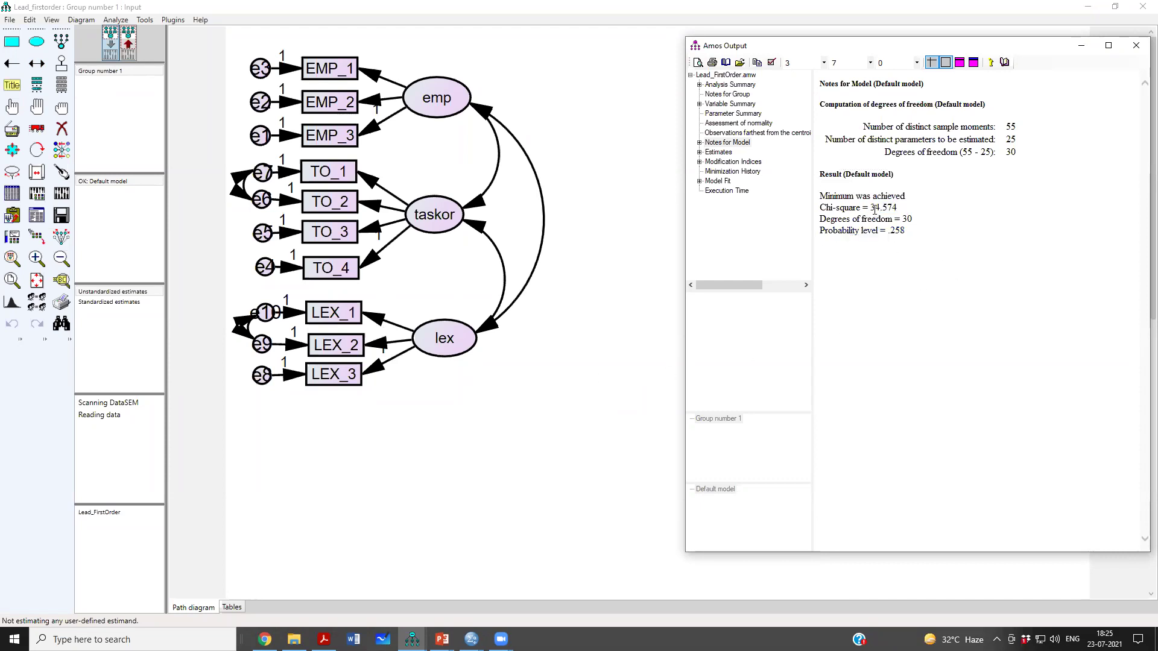
left_click_drag(871, 206, 912, 219)
left_click_drag(1006, 140, 1020, 140)
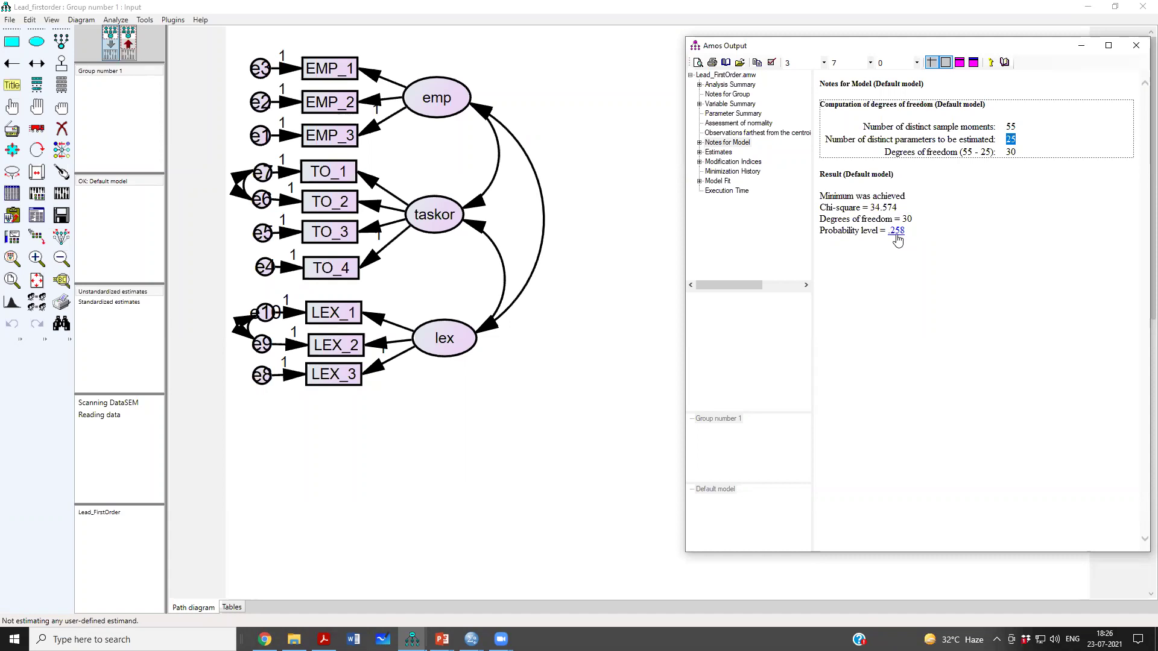
Check revised covariance estimates, then fit indices: CMIN/DF 1.152, GFI .988, CFI .999, RMSEA .017
left_click(728, 156)
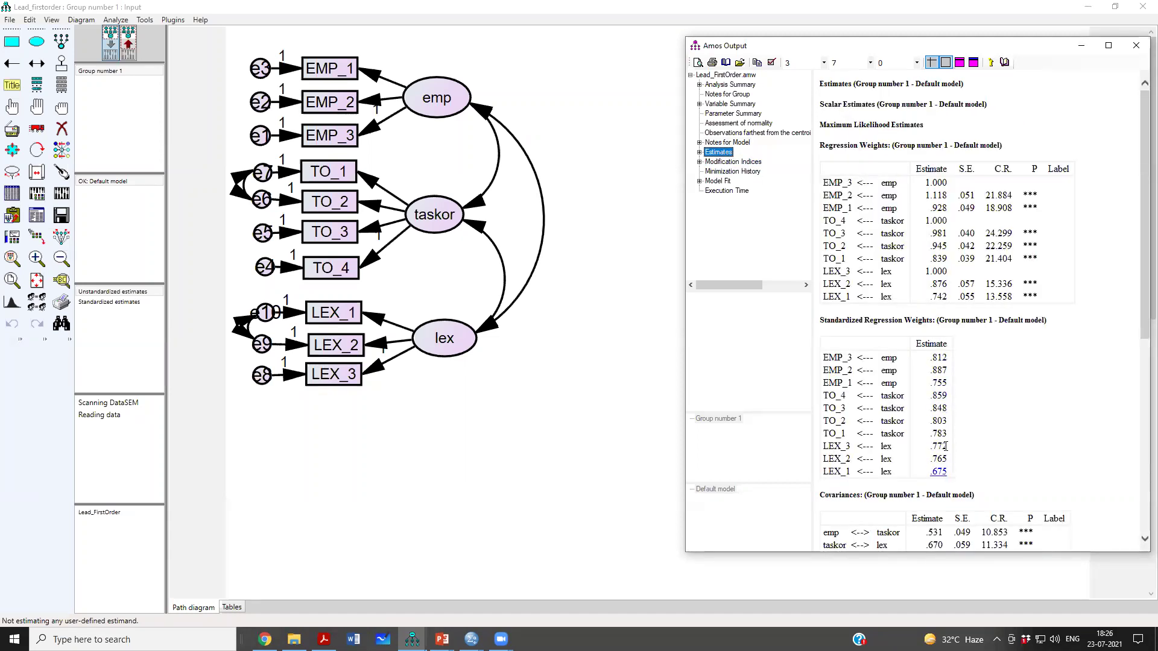
scroll(950, 461, "down", 3)
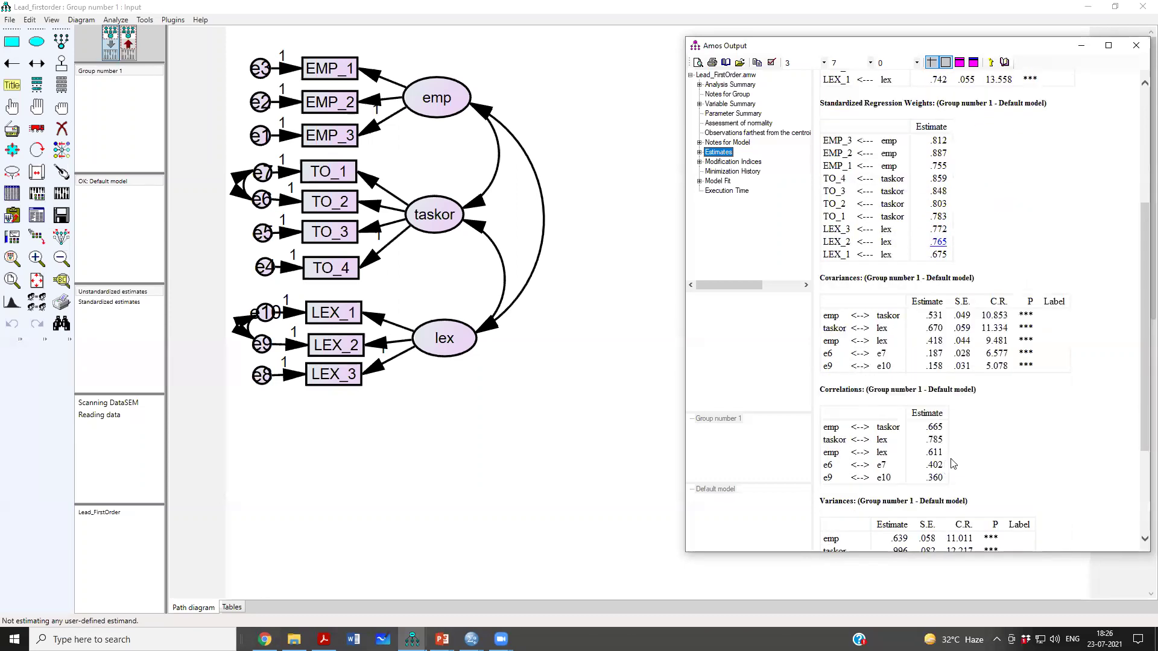
left_click(726, 182)
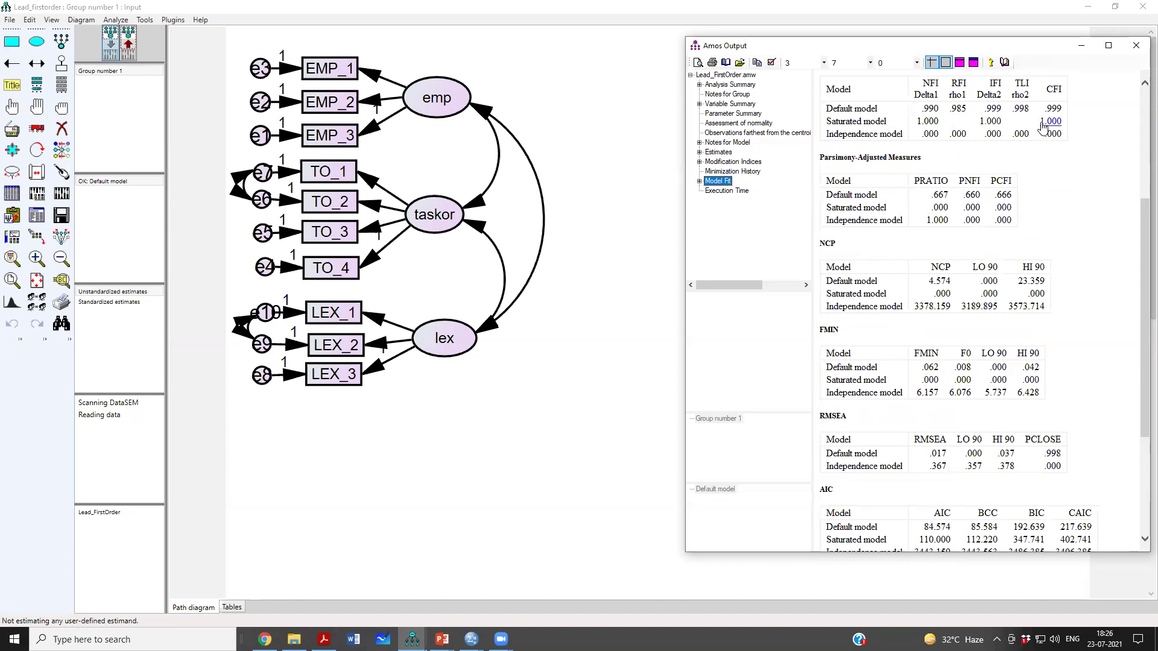
scroll(1004, 158, "up", 3)
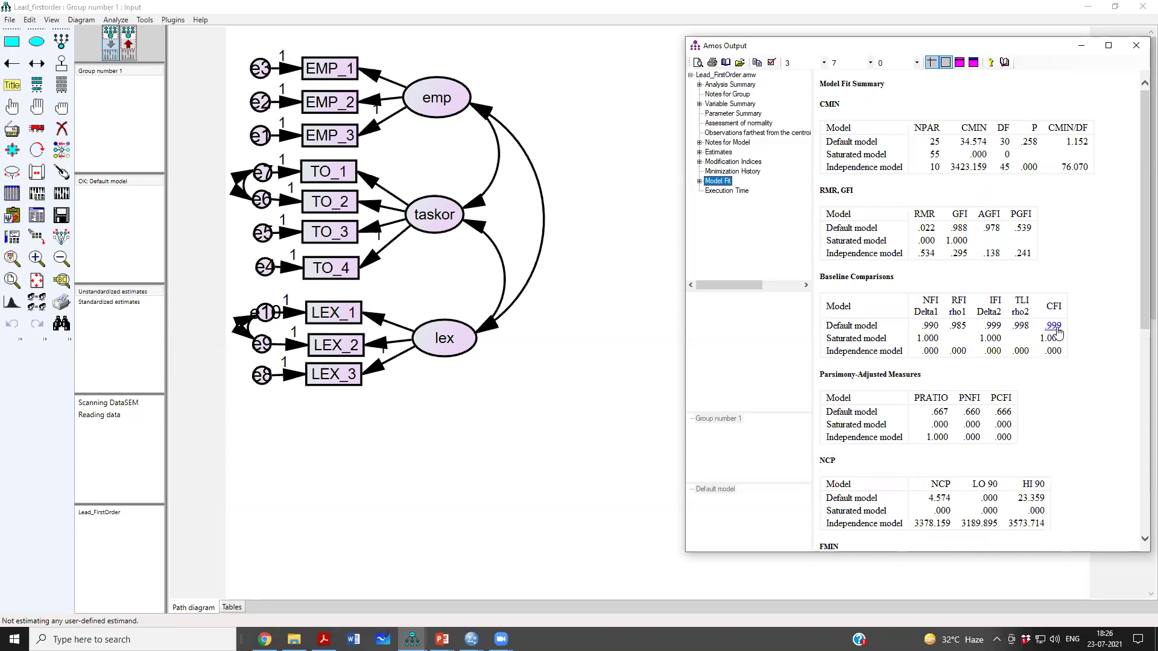
scroll(1058, 332, "down", 6)
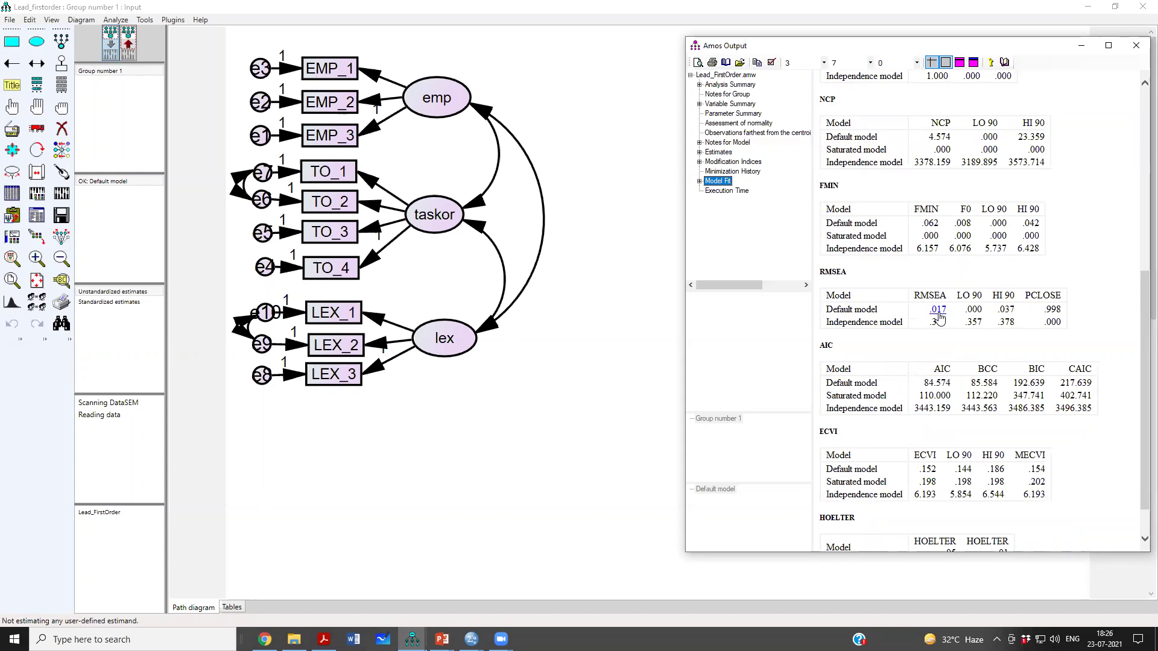
scroll(941, 320, "up", 10)
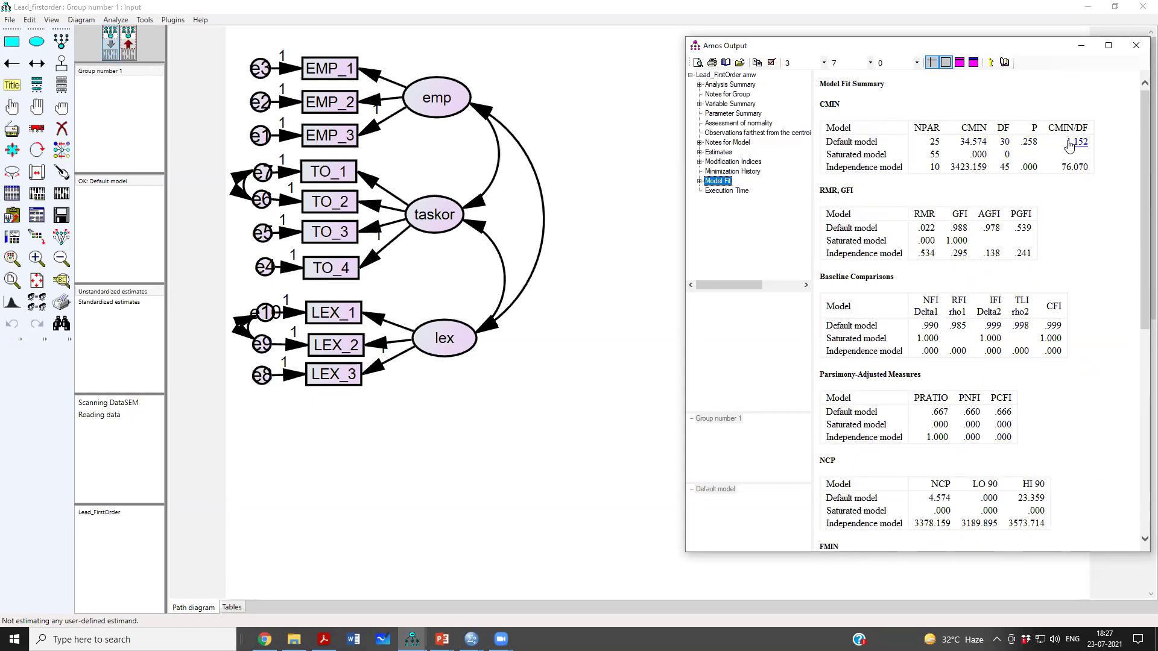
Close the output and zoom out twice to see the whole diagram with both covariances
left_click(1136, 46)
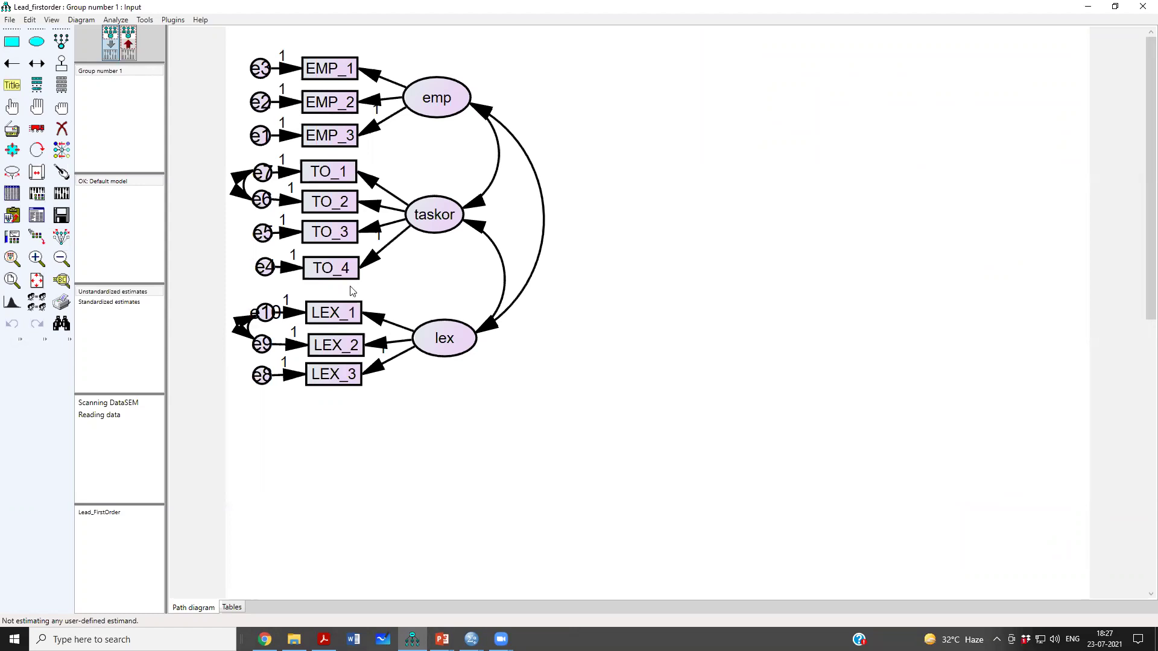
left_click(59, 261)
left_click(59, 260)
left_click(59, 260)
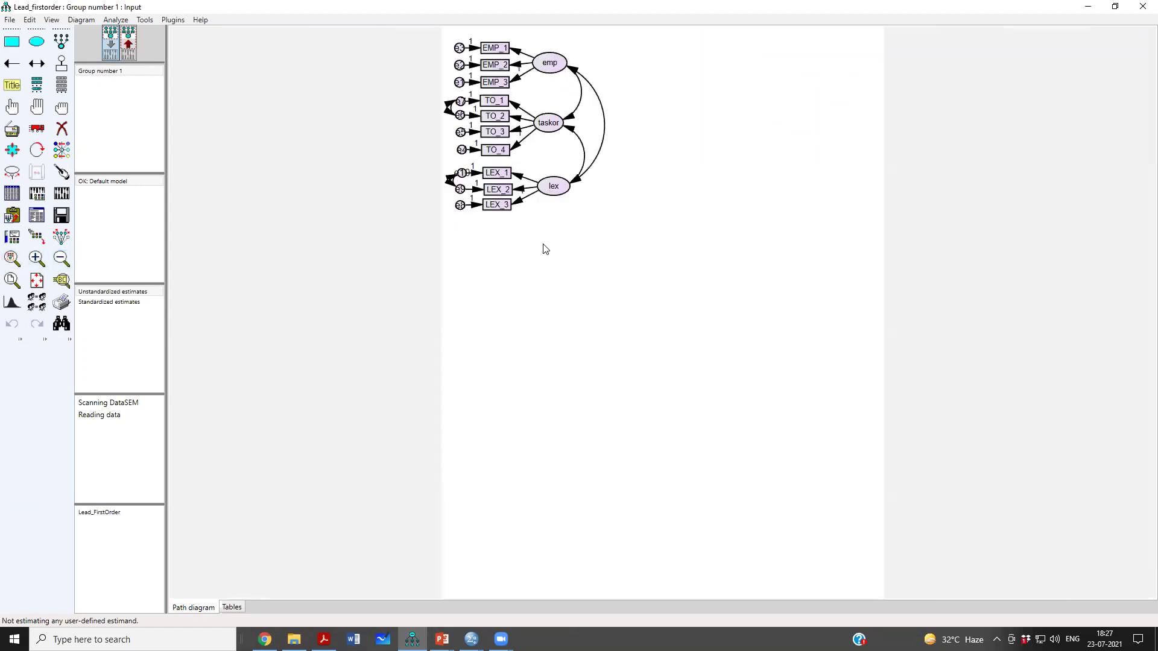